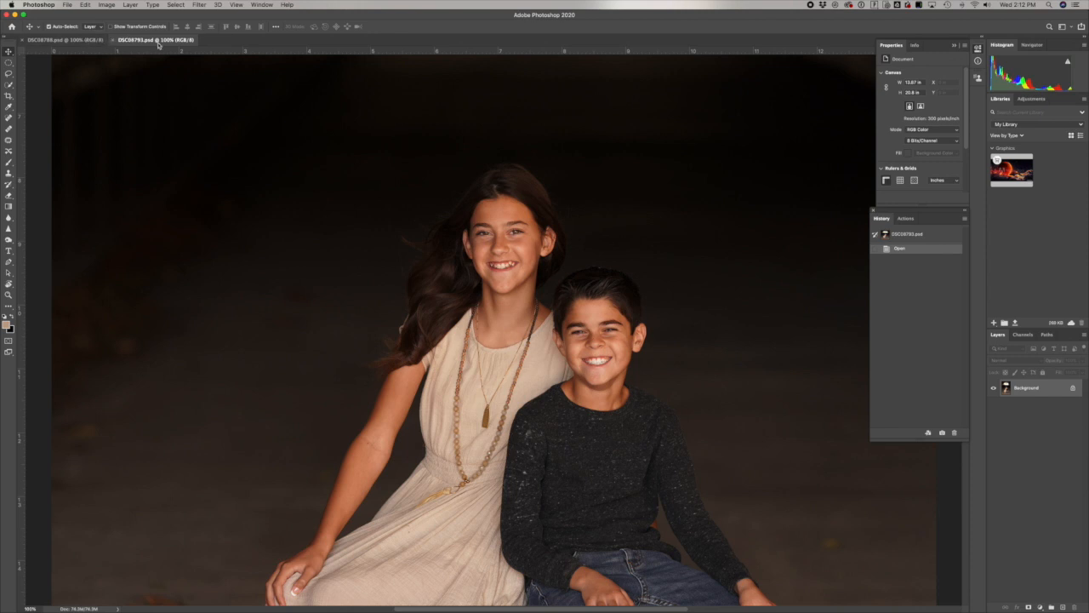
Compare the boy's eyes and expression between the DSC08788.psd and DSC08793.psd portraits.
{"action": "left_click", "coordinate": [95, 41]}
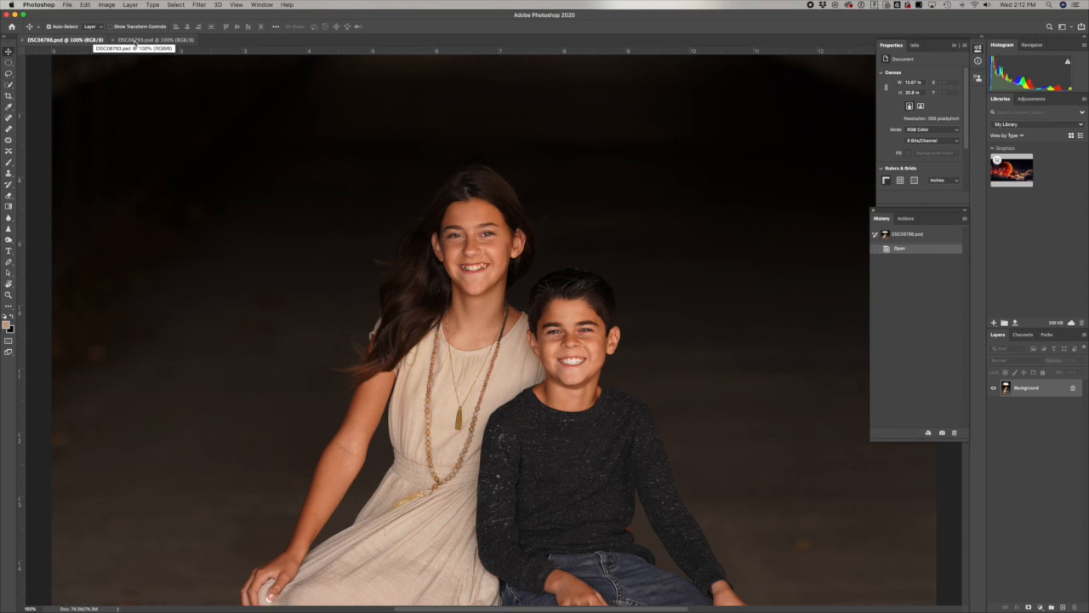
{"action": "left_click", "coordinate": [135, 41]}
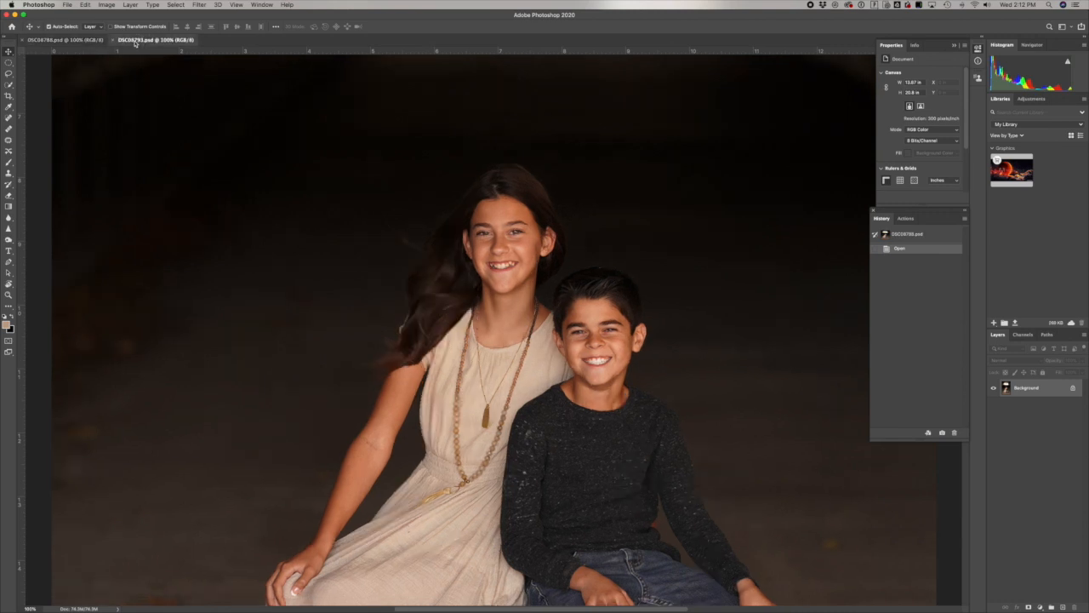
{"action": "left_click", "coordinate": [88, 41]}
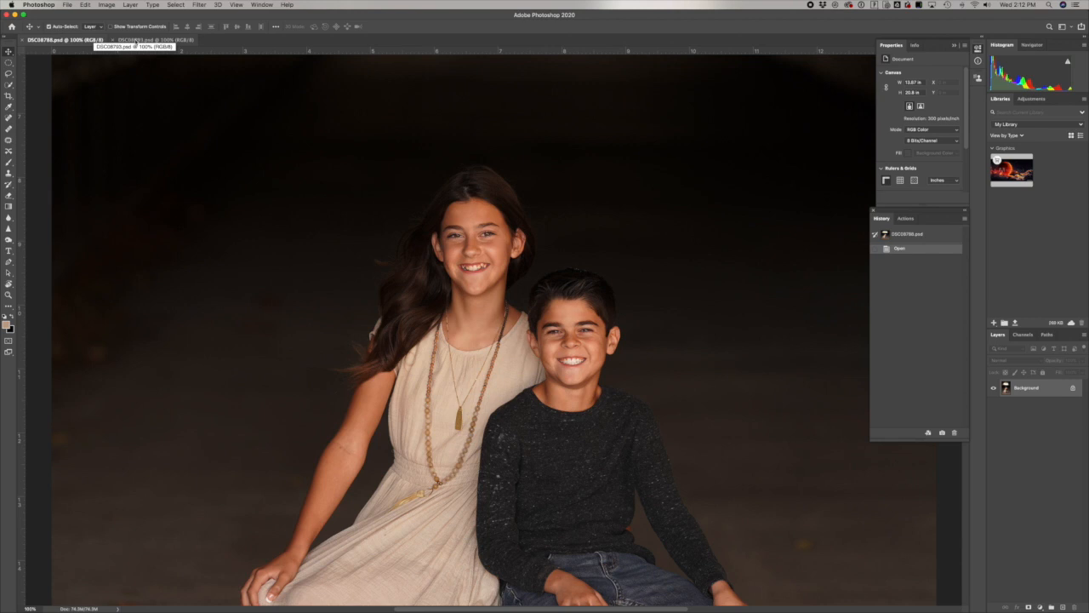
{"action": "left_click", "coordinate": [135, 41]}
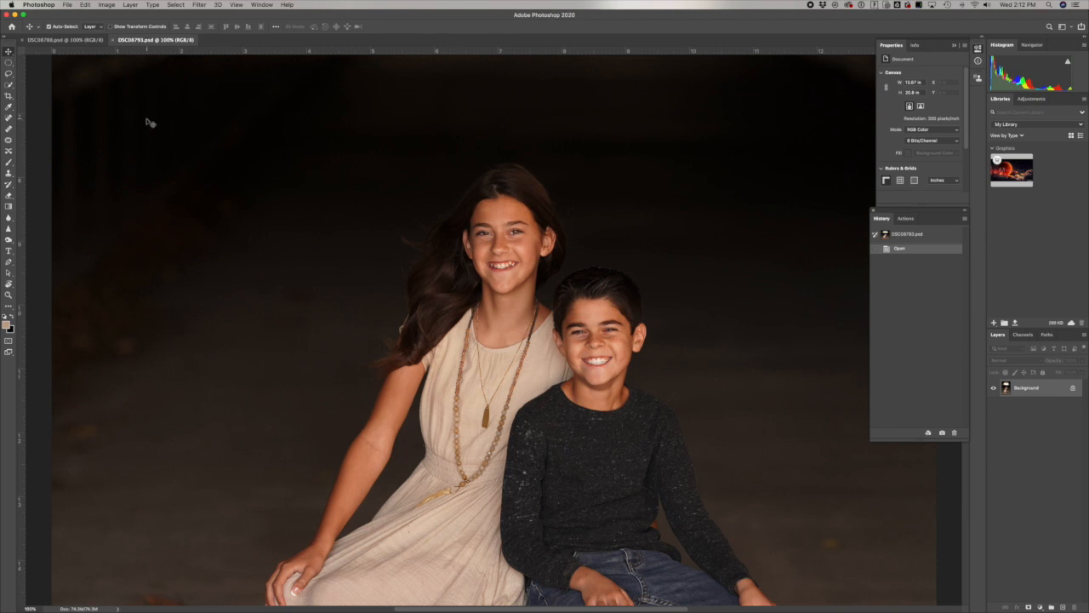
{"action": "left_click", "coordinate": [87, 41]}
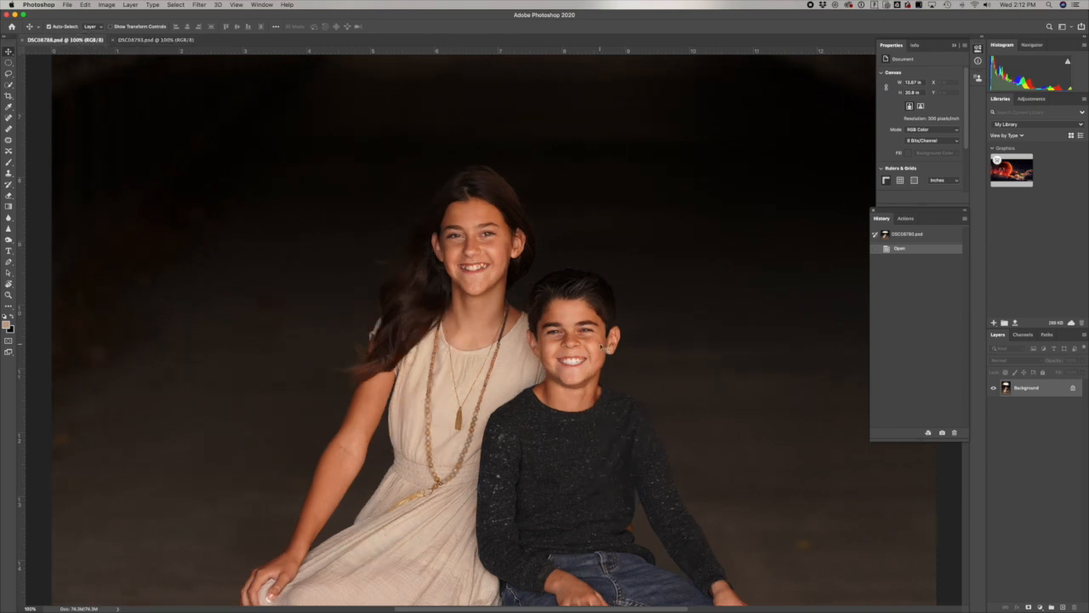
{"action": "left_click", "coordinate": [162, 43]}
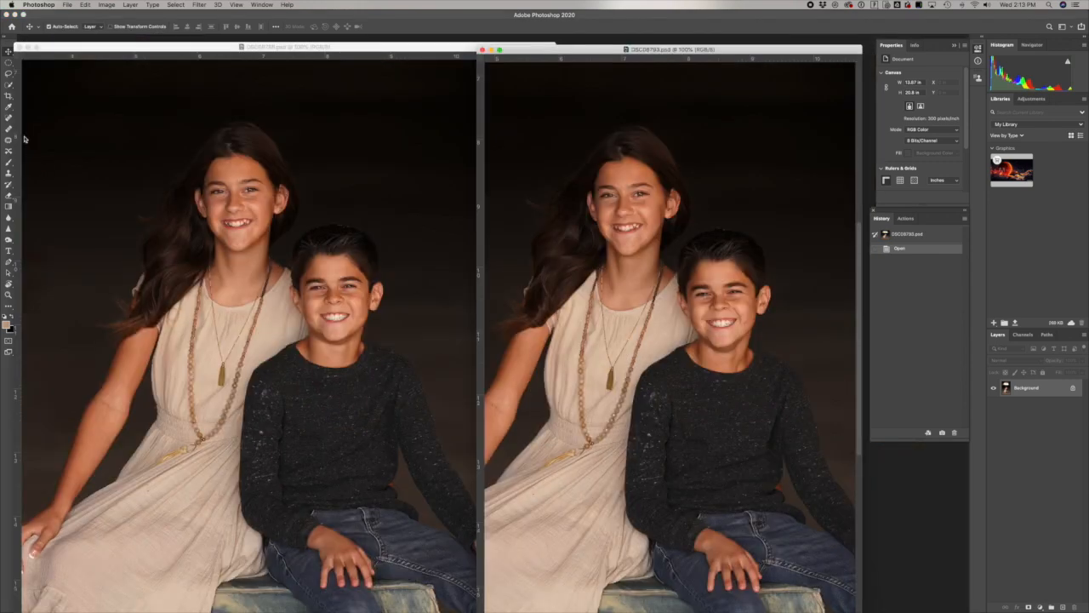
Lasso a freehand selection around the boy's eyes and eyebrows in DSC08788.psd.
{"action": "left_click", "coordinate": [10, 74]}
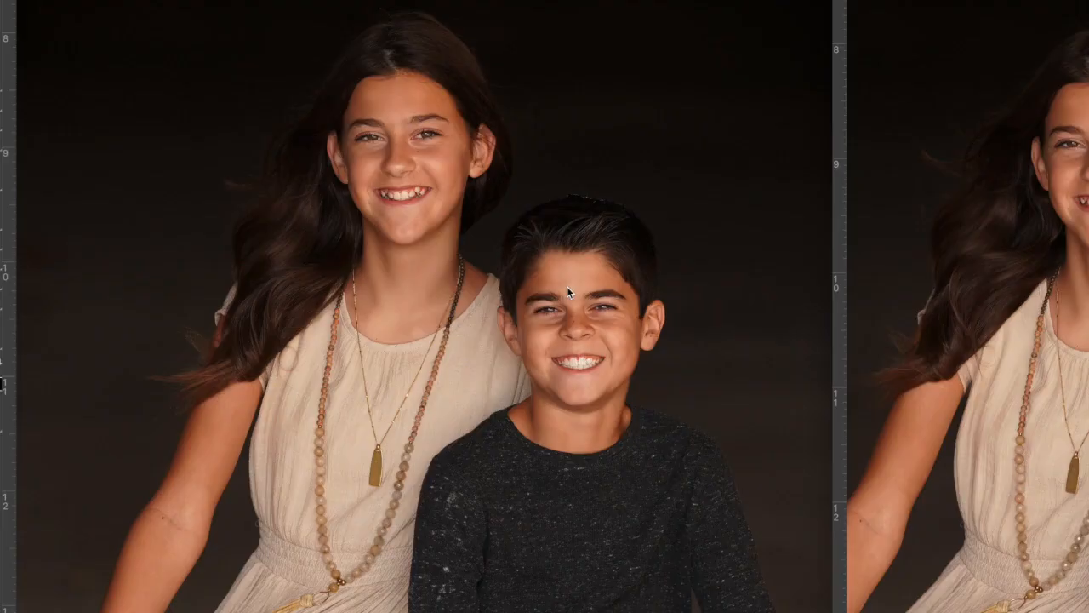
{"action": "left_click", "coordinate": [327, 274]}
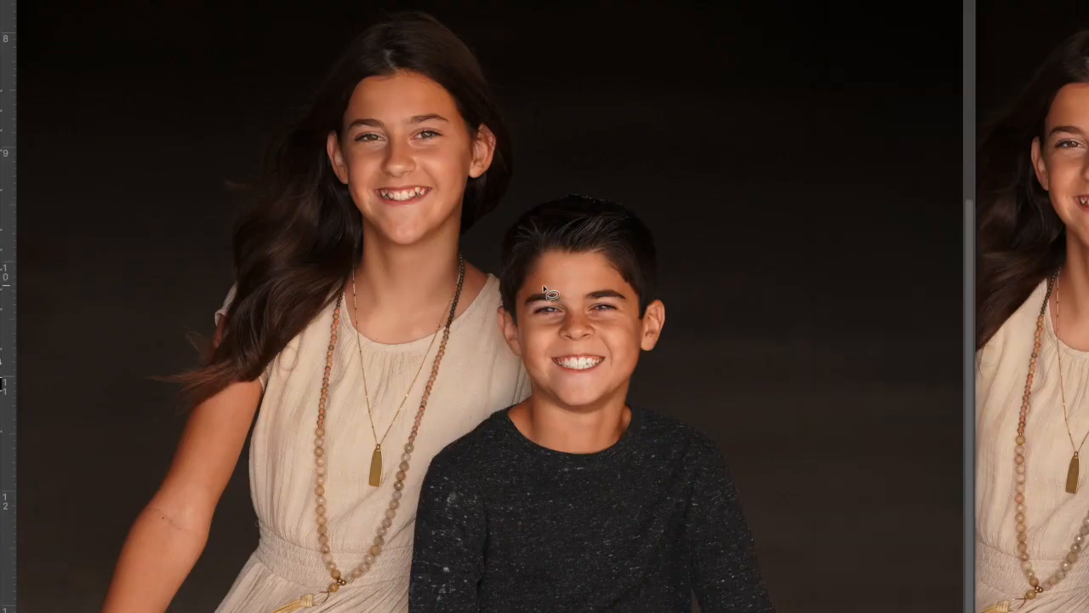
{"action": "mouse_move", "coordinate": [562, 298]}
{"action": "left_mouse_down"}
{"action": "mouse_move", "coordinate": [556, 277]}
{"action": "mouse_move", "coordinate": [540, 274]}
{"action": "mouse_move", "coordinate": [522, 294]}
{"action": "mouse_move", "coordinate": [521, 321]}
{"action": "mouse_move", "coordinate": [535, 338]}
{"action": "mouse_move", "coordinate": [553, 345]}
{"action": "mouse_move", "coordinate": [583, 316]}
{"action": "mouse_move", "coordinate": [606, 344]}
{"action": "mouse_move", "coordinate": [647, 323]}
{"action": "mouse_move", "coordinate": [617, 273]}
{"action": "mouse_move", "coordinate": [557, 274]}
{"action": "mouse_move", "coordinate": [544, 291]}
{"action": "left_mouse_up"}
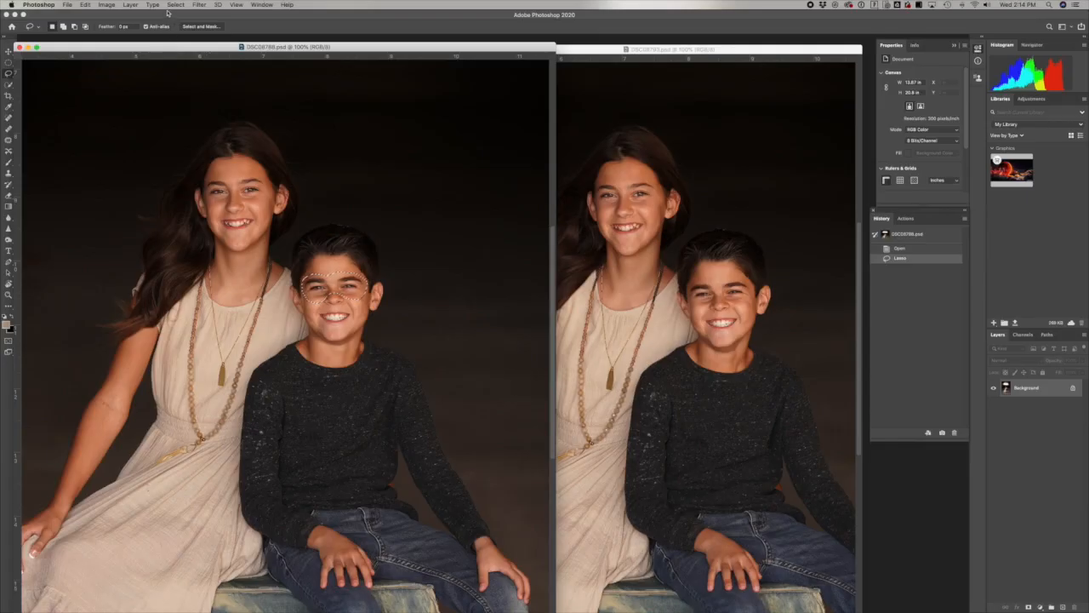
Feather the edges of the selection around the boy's eyes, keeping the suggested radius.
{"action": "left_click", "coordinate": [169, 5]}
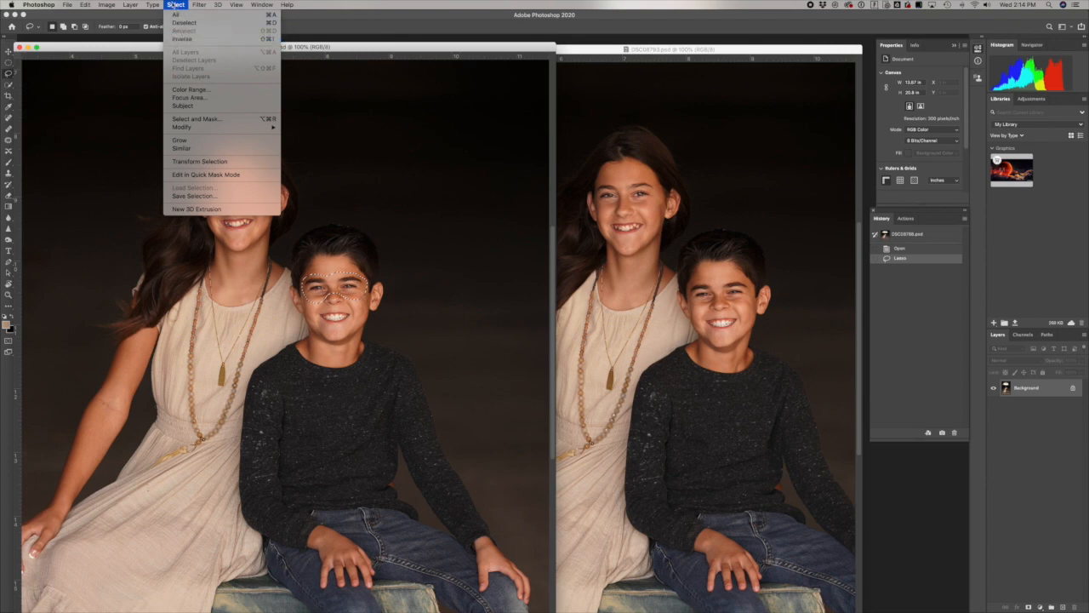
{"action": "mouse_move", "coordinate": [194, 128]}
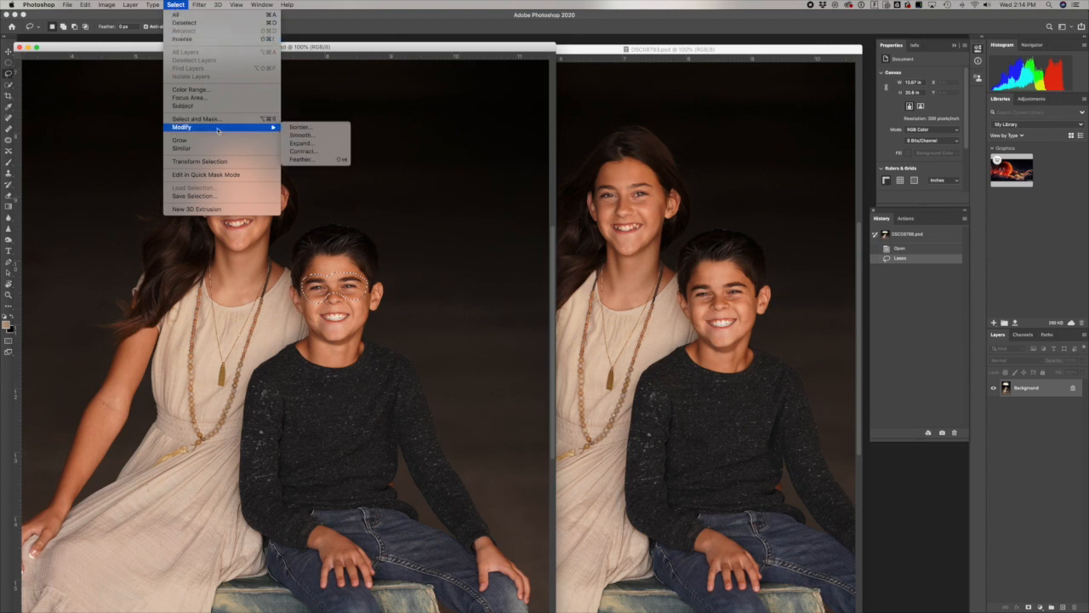
{"action": "left_click", "coordinate": [319, 161]}
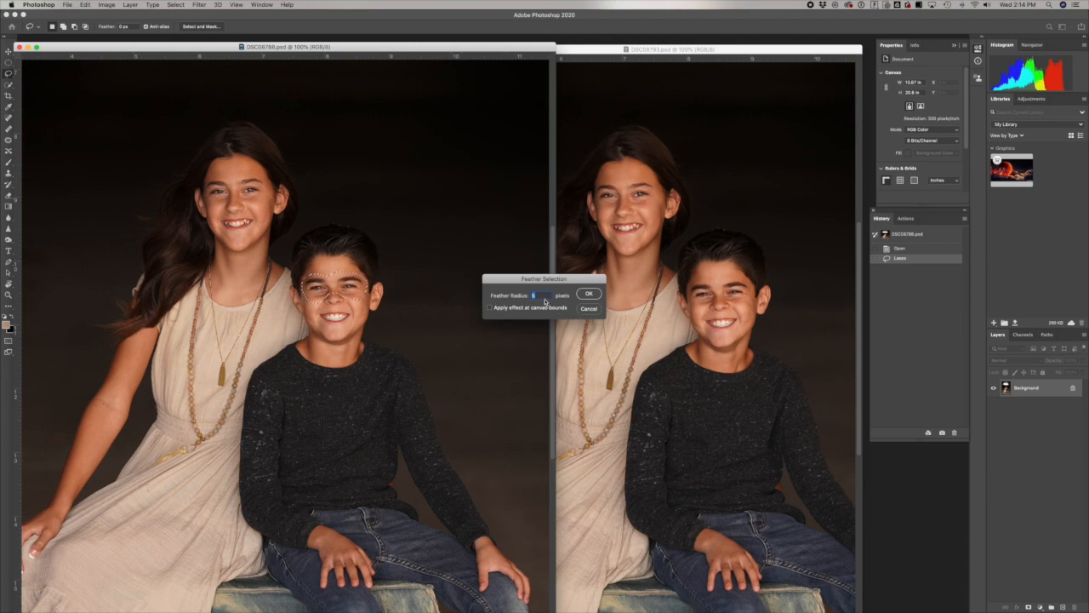
{"action": "left_click", "coordinate": [588, 295]}
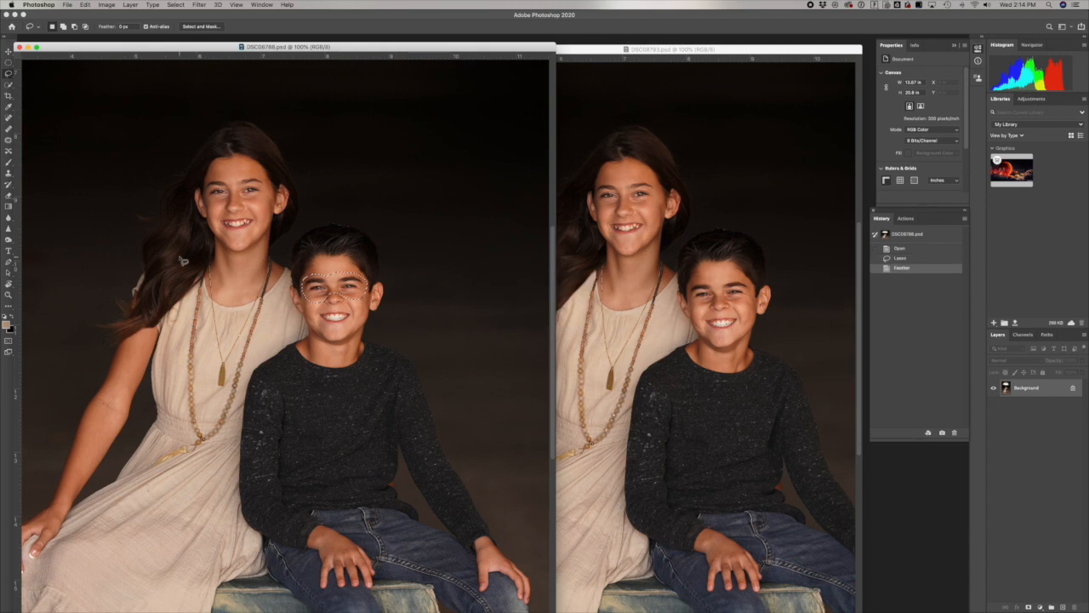
Move the feathered eye selection into DSC08793.psd and place it over the boy's eyes.
{"action": "key", "text": "v"}
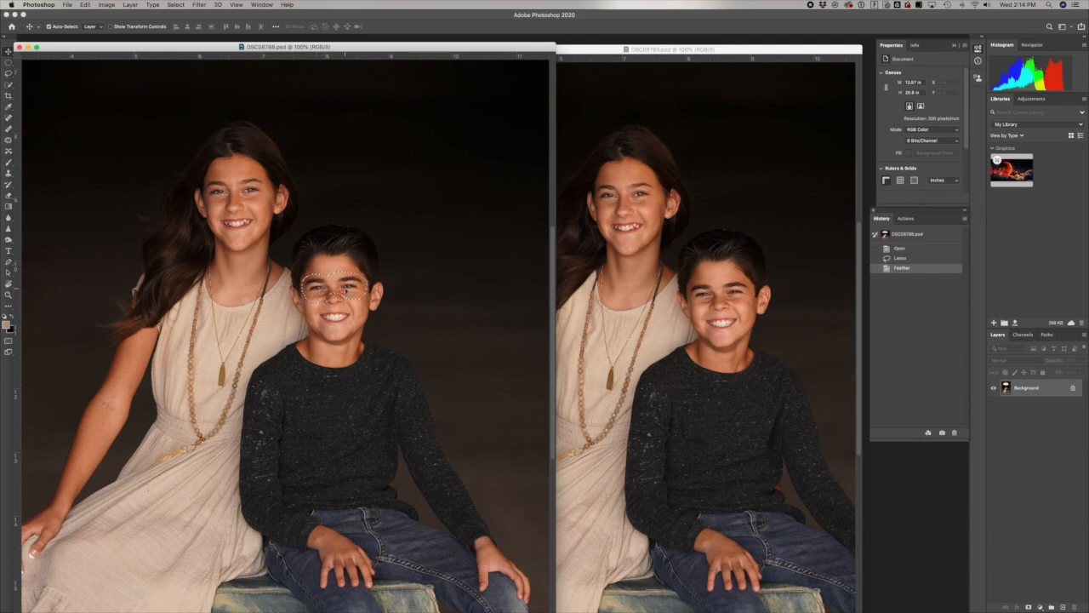
{"action": "left_click_drag", "start_coordinate": [335, 289], "coordinate": [734, 192]}
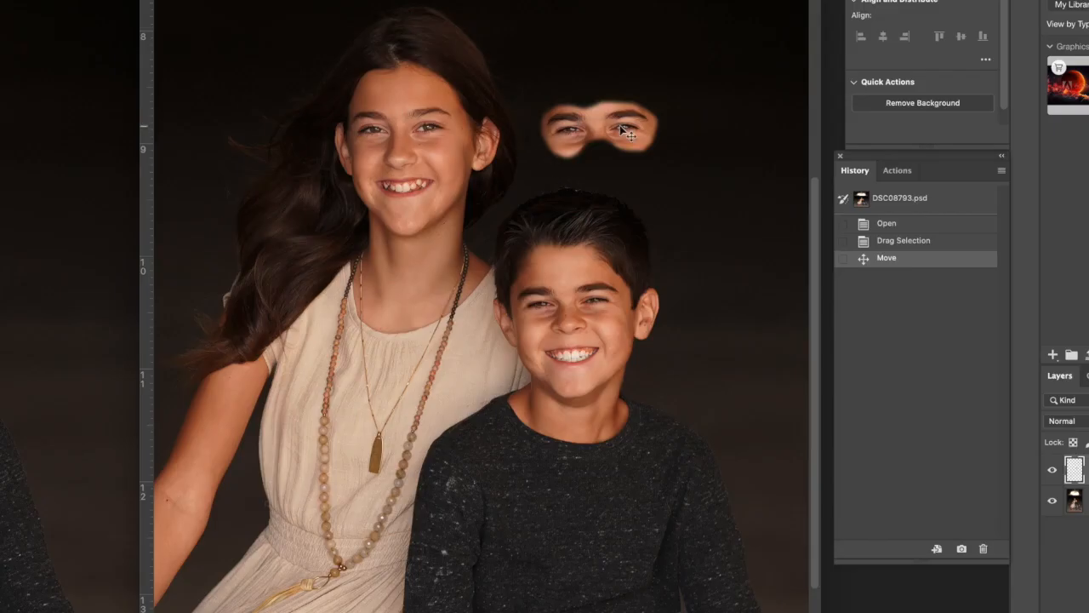
{"action": "left_click_drag", "start_coordinate": [596, 128], "coordinate": [595, 299]}
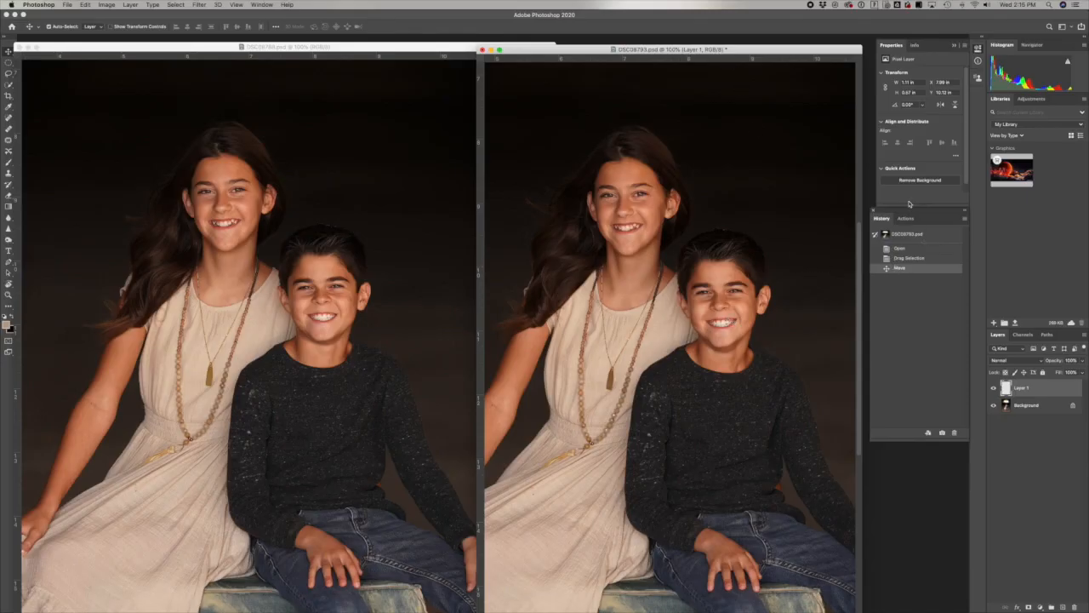
Check the alignment of the pasted eyes by comparing the boy's face with Layer 1 hidden and shown.
{"action": "left_click", "coordinate": [993, 388]}
{"action": "left_click", "coordinate": [993, 388]}
{"action": "left_click", "coordinate": [993, 388]}
{"action": "left_click", "coordinate": [993, 388]}
{"action": "left_click", "coordinate": [993, 388]}
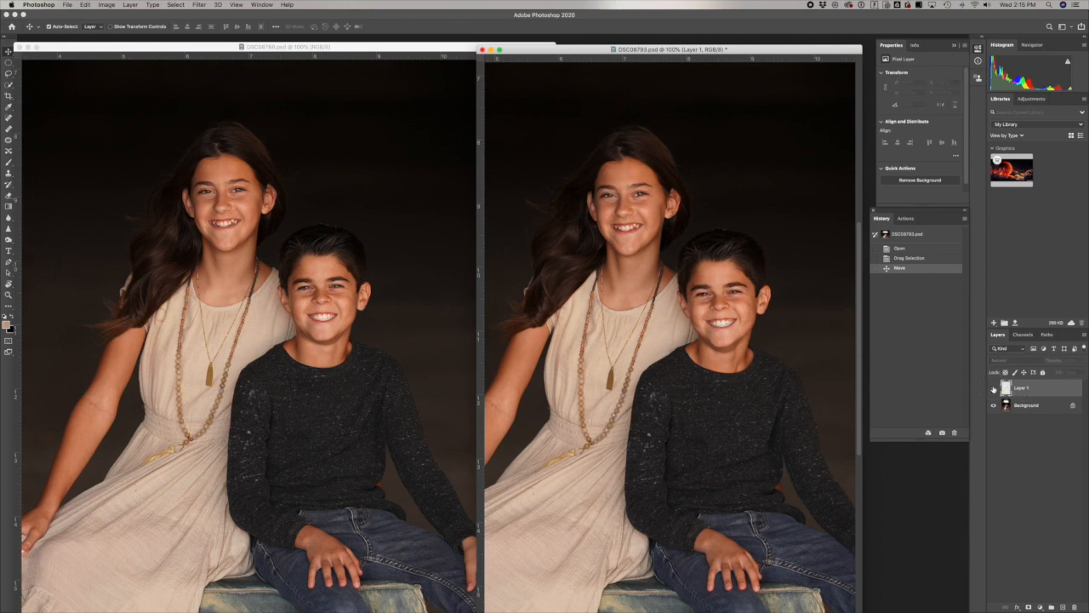
{"action": "left_click", "coordinate": [993, 388]}
{"action": "left_click", "coordinate": [992, 388]}
{"action": "left_click", "coordinate": [993, 388]}
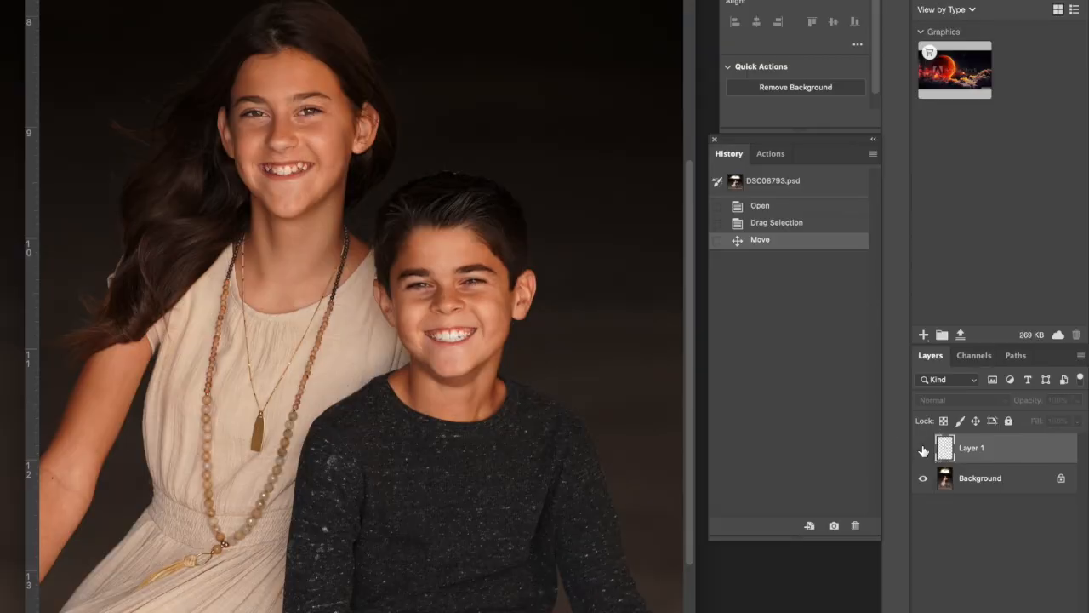
{"action": "left_click", "coordinate": [923, 451]}
{"action": "left_click", "coordinate": [923, 451]}
{"action": "left_click", "coordinate": [923, 451]}
{"action": "left_click", "coordinate": [923, 451]}
{"action": "left_click", "coordinate": [923, 451]}
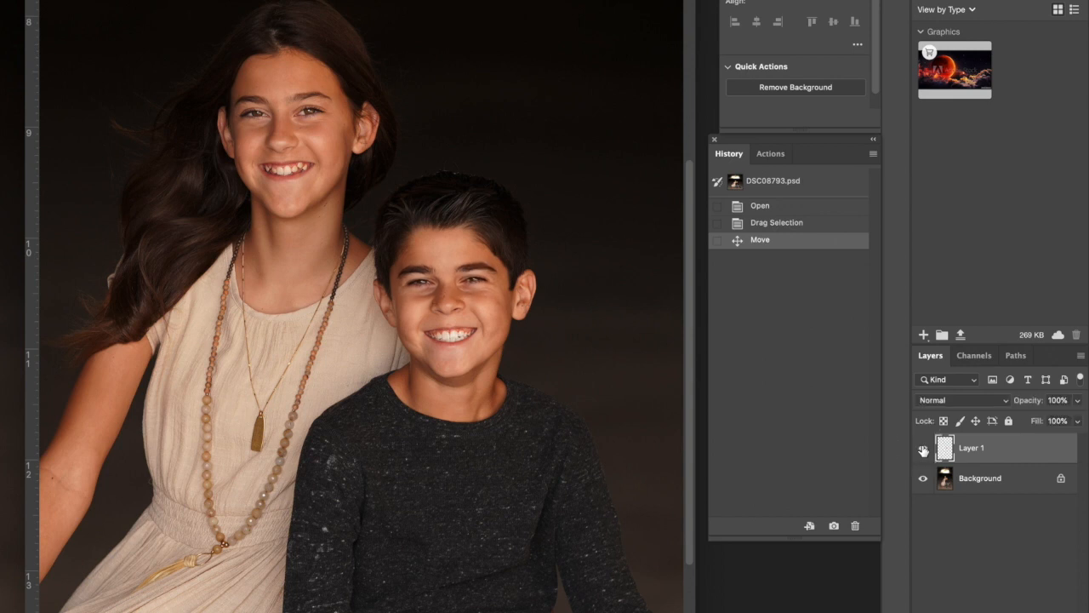
{"action": "left_click", "coordinate": [923, 451]}
{"action": "left_click", "coordinate": [923, 451]}
{"action": "left_click", "coordinate": [923, 450]}
{"action": "left_click", "coordinate": [923, 451]}
Nudge the pasted eyes on Layer 1 slightly left and compare them with the original eyes underneath.
{"action": "key", "text": "Left"}
{"action": "key", "text": "Left"}
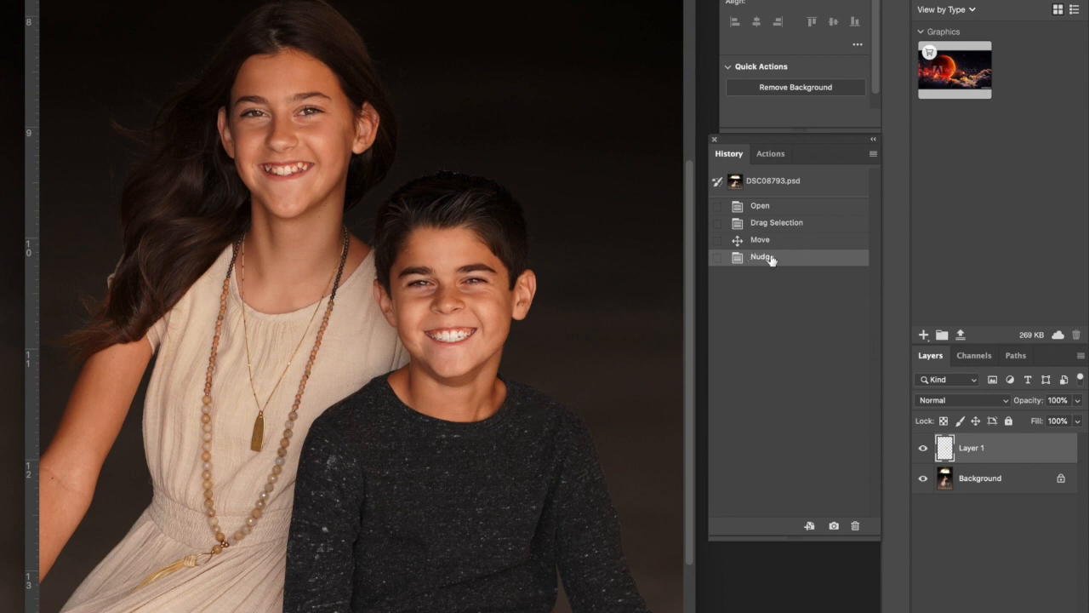
{"action": "left_click", "coordinate": [922, 448]}
{"action": "left_click", "coordinate": [922, 449]}
{"action": "left_click", "coordinate": [922, 450]}
{"action": "left_click", "coordinate": [923, 451]}
{"action": "left_click", "coordinate": [922, 451]}
{"action": "left_click", "coordinate": [922, 451]}
{"action": "left_click", "coordinate": [923, 451]}
{"action": "left_click", "coordinate": [922, 451]}
{"action": "left_click", "coordinate": [922, 451]}
{"action": "left_click", "coordinate": [922, 451]}
{"action": "left_click", "coordinate": [922, 451]}
{"action": "left_click", "coordinate": [922, 451]}
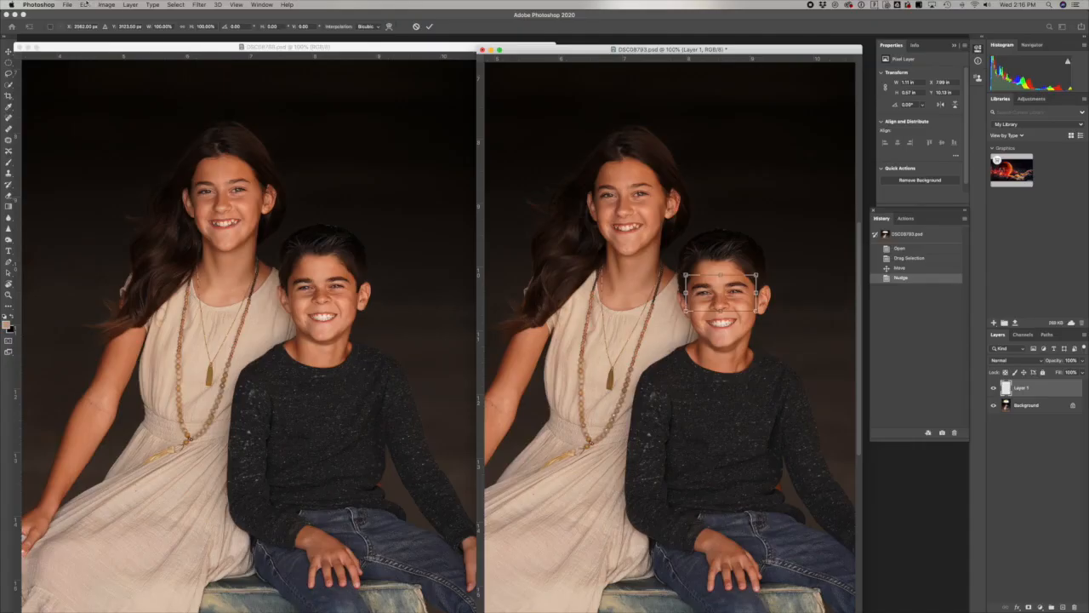
Rotate the pasted eyes slightly counterclockwise with Free Transform and nudge them up to match the tilt of the boy's head.
{"action": "left_click", "coordinate": [86, 4]}
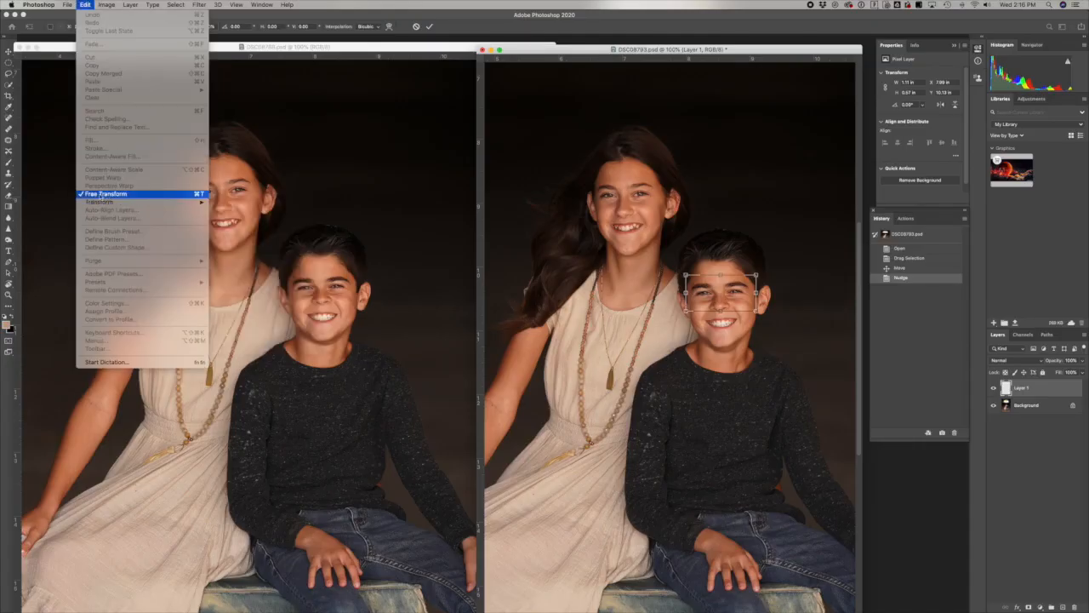
{"action": "left_click", "coordinate": [185, 194]}
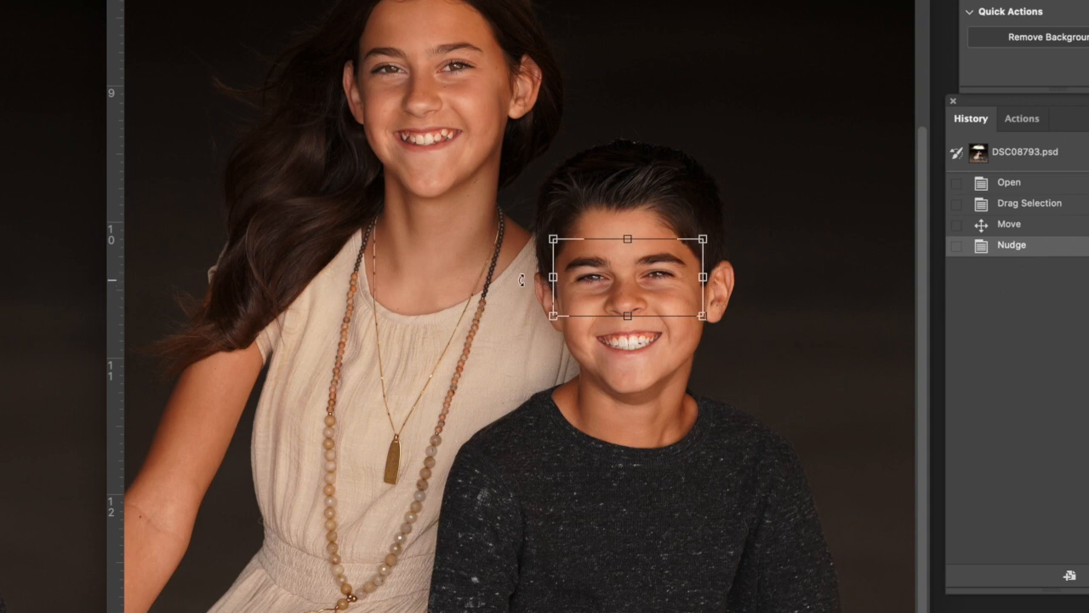
{"action": "mouse_move", "coordinate": [522, 277]}
{"action": "left_mouse_down"}
{"action": "mouse_move", "coordinate": [513, 262]}
{"action": "mouse_move", "coordinate": [517, 299]}
{"action": "left_mouse_up"}
{"action": "left_click", "coordinate": [520, 298]}
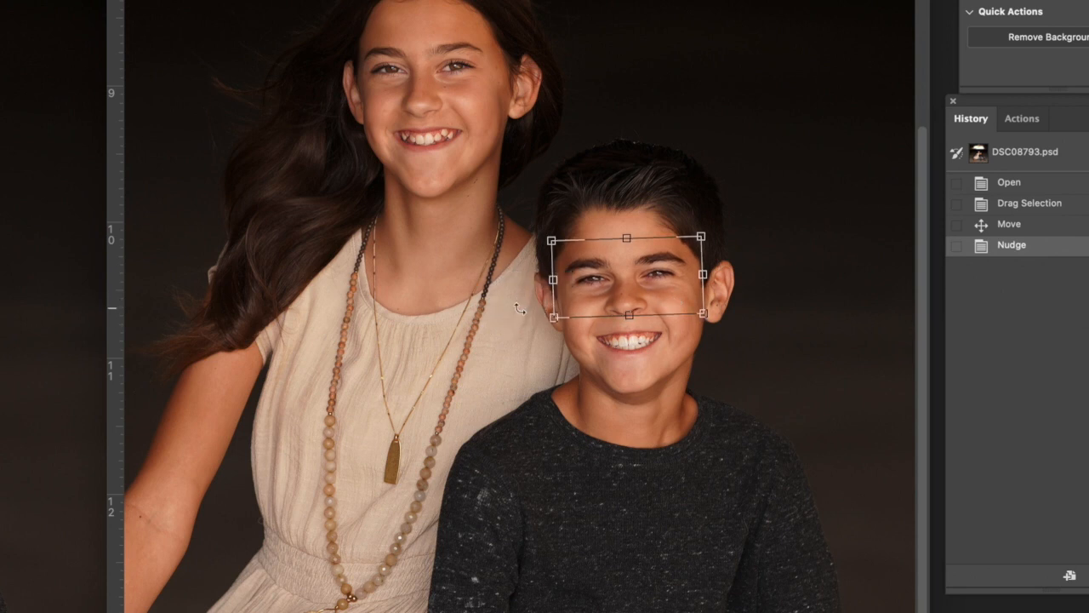
{"action": "key", "text": "ctrl+z"}
{"action": "left_click_drag", "start_coordinate": [517, 308], "coordinate": [515, 312]}
{"action": "key", "text": "Return"}
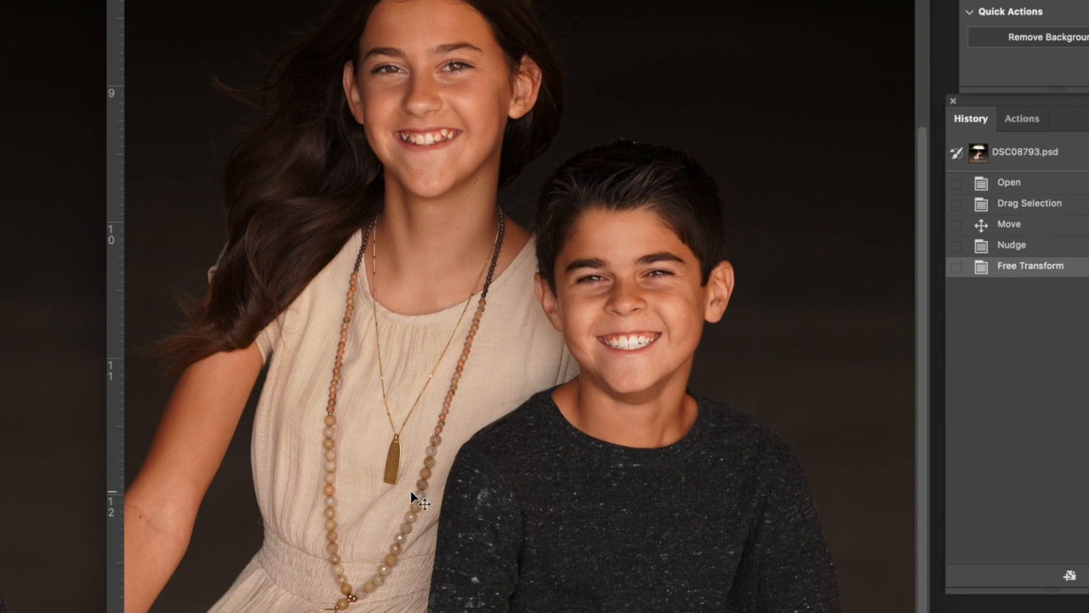
{"action": "key", "text": "Up"}
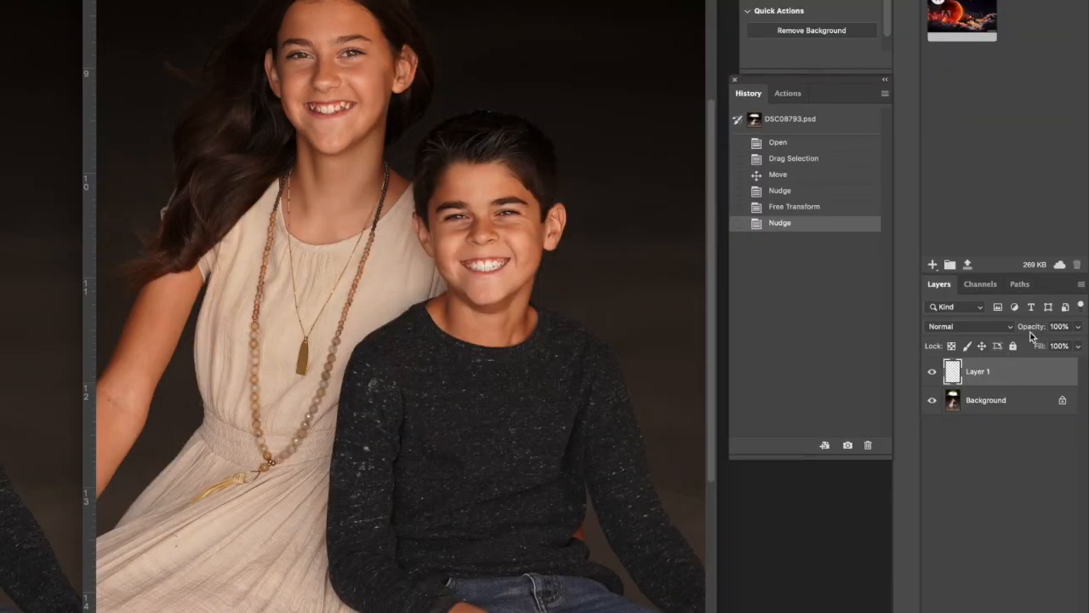
Lower the opacity of Layer 1 to 45% so the original eyes show through.
{"action": "left_click", "coordinate": [1078, 332]}
{"action": "left_click_drag", "start_coordinate": [1077, 343], "coordinate": [1029, 348]}
{"action": "key", "text": "0"}
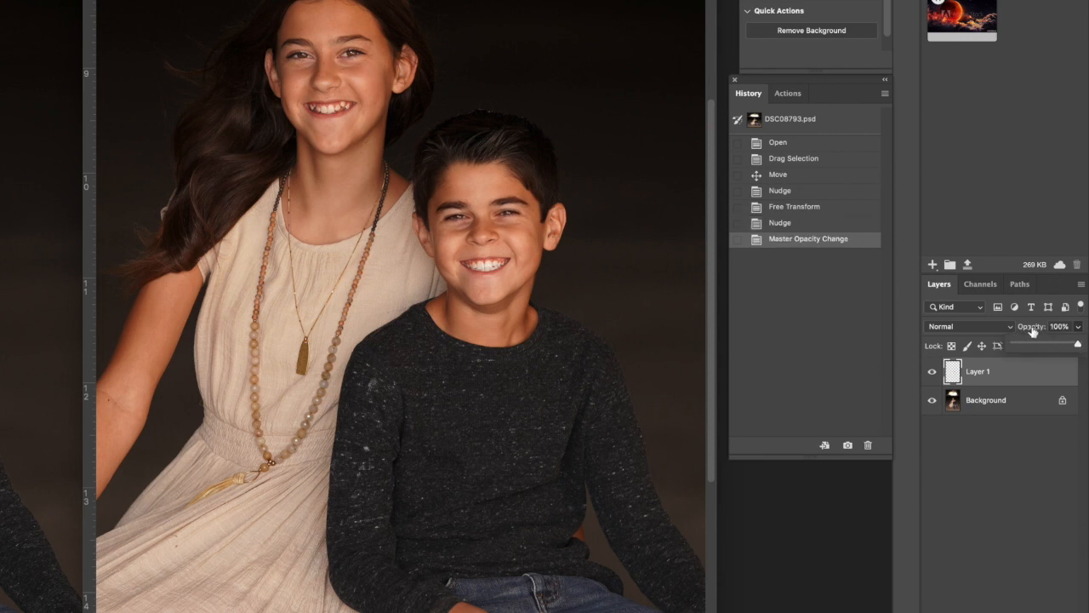
{"action": "left_click_drag", "start_coordinate": [1032, 332], "coordinate": [1049, 364]}
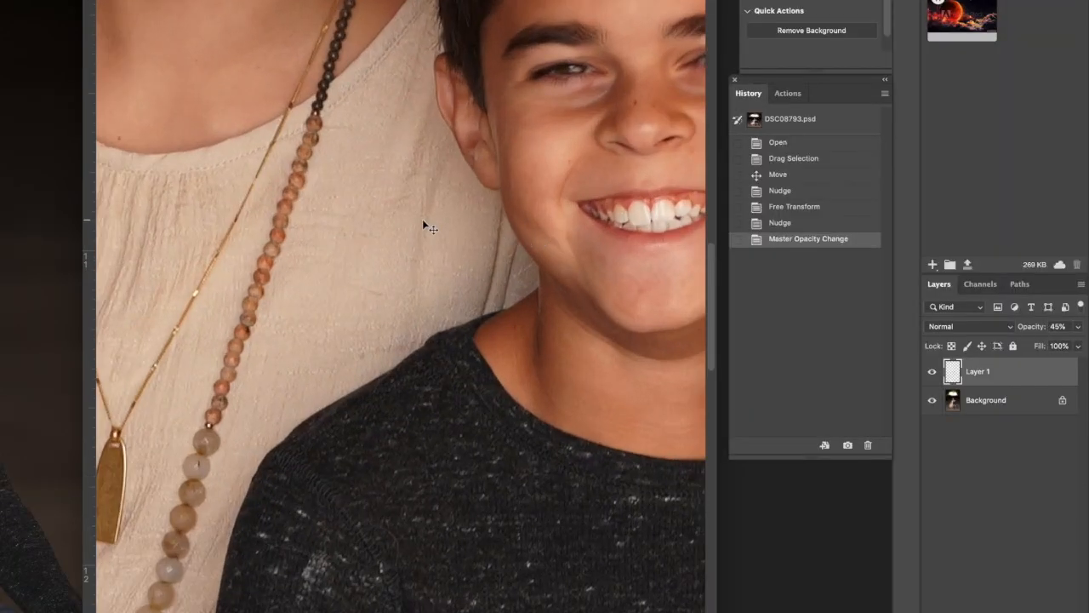
Examine close up how the semi-transparent pasted eyes line up with the boy's original eyes.
{"action": "left_click_drag", "start_coordinate": [486, 195], "coordinate": [297, 299]}
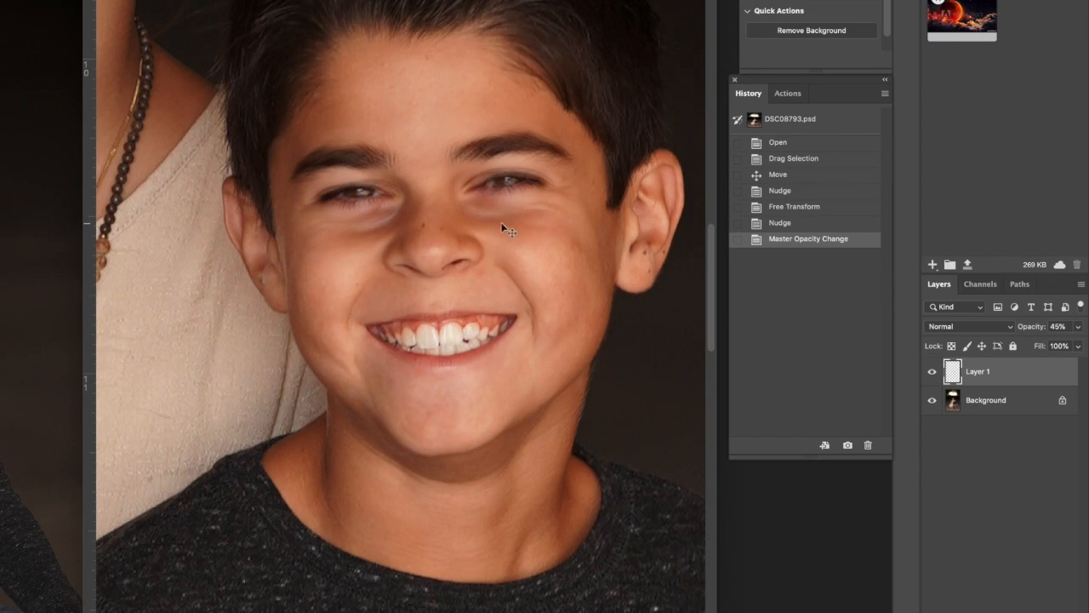
{"action": "key", "text": "super+plus"}
{"action": "key", "text": "super+minus"}
{"action": "key", "text": "super+minus"}
{"action": "key", "text": "super+plus"}
{"action": "key", "text": "super+minus"}
{"action": "key", "text": "super+plus"}
{"action": "key", "text": "super+minus"}
{"action": "key", "text": "super+plus"}
{"action": "left_click", "coordinate": [933, 372]}
{"action": "left_click", "coordinate": [932, 372]}
Nudge Layer 1 in small increments until the pasted eyes line up with the boy's eyes on the background.
{"action": "key", "text": "Up"}
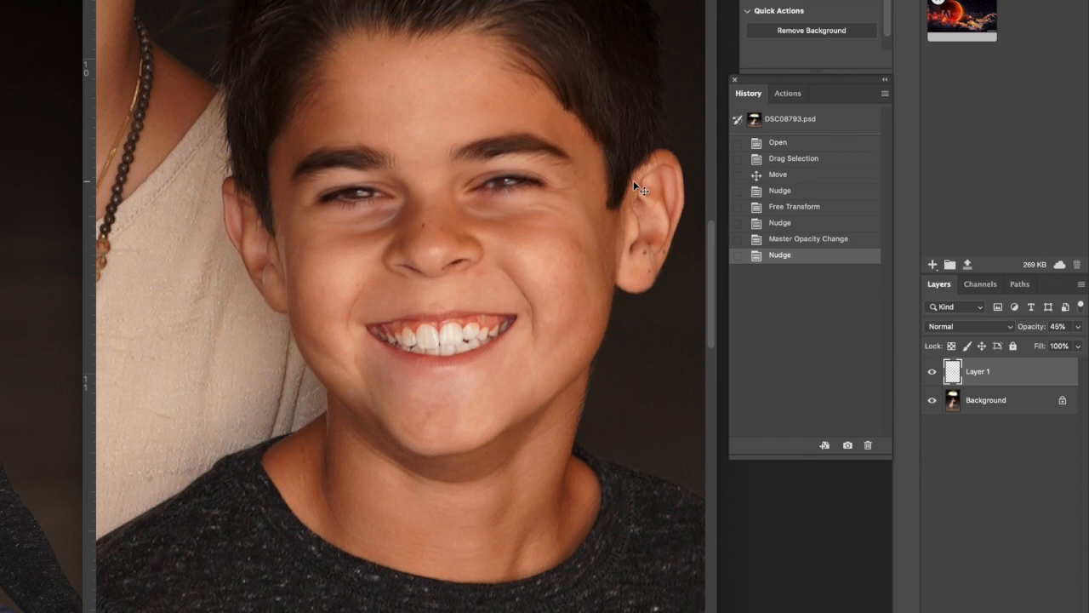
{"action": "key", "text": "Up"}
{"action": "key", "text": "Up"}
{"action": "key", "text": "Up"}
{"action": "key", "text": "Up"}
{"action": "key", "text": "Up"}
{"action": "key", "text": "Up"}
{"action": "key", "text": "Up"}
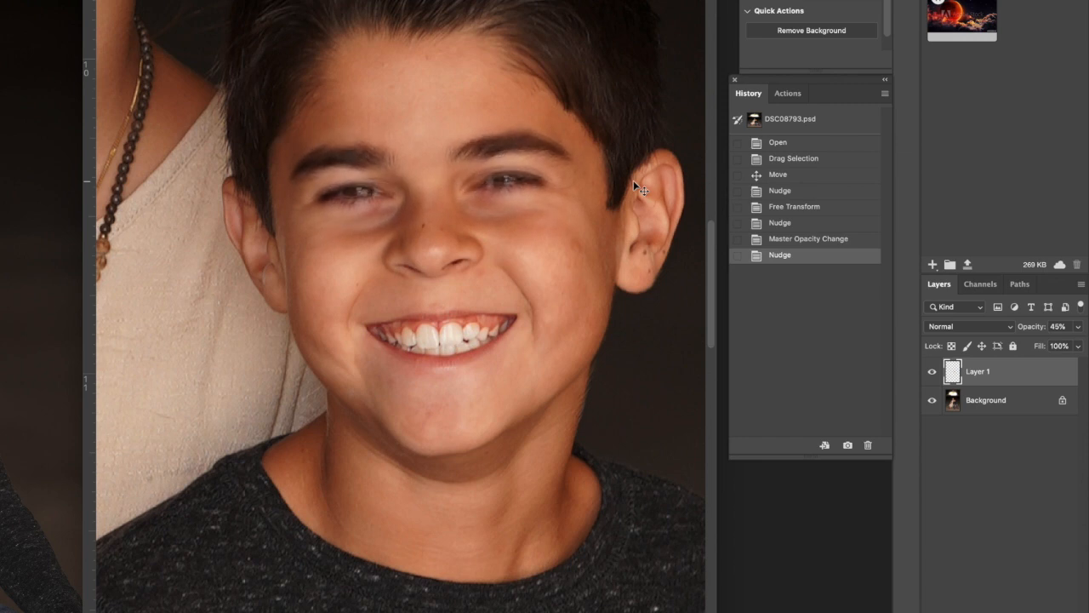
{"action": "key", "text": "Up"}
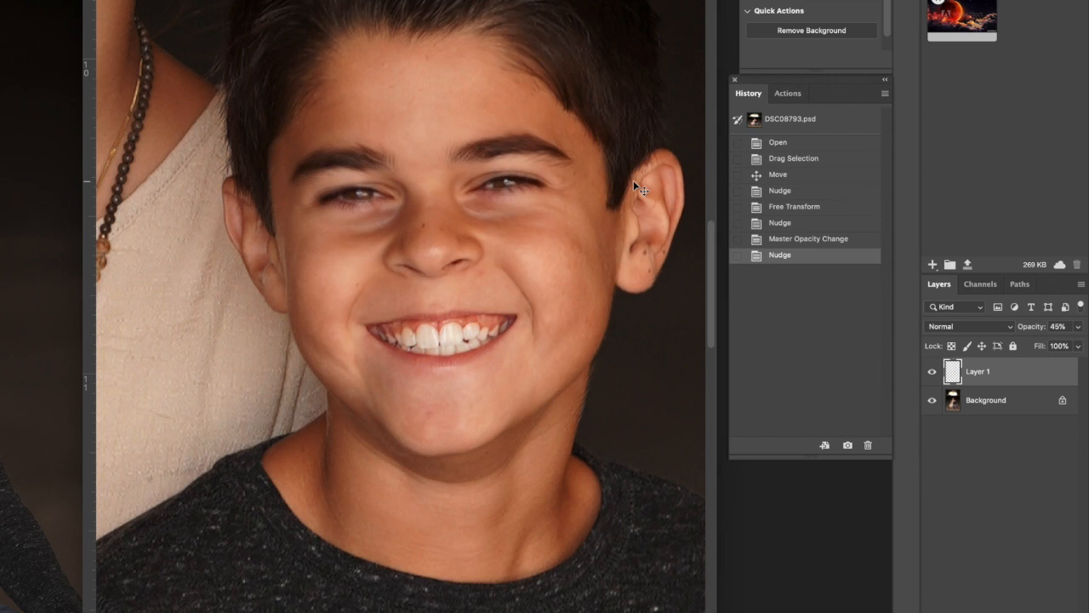
{"action": "key", "text": "Up"}
{"action": "key", "text": "Up"}
{"action": "key", "text": "Up"}
{"action": "key", "text": "Up"}
{"action": "key", "text": "Up"}
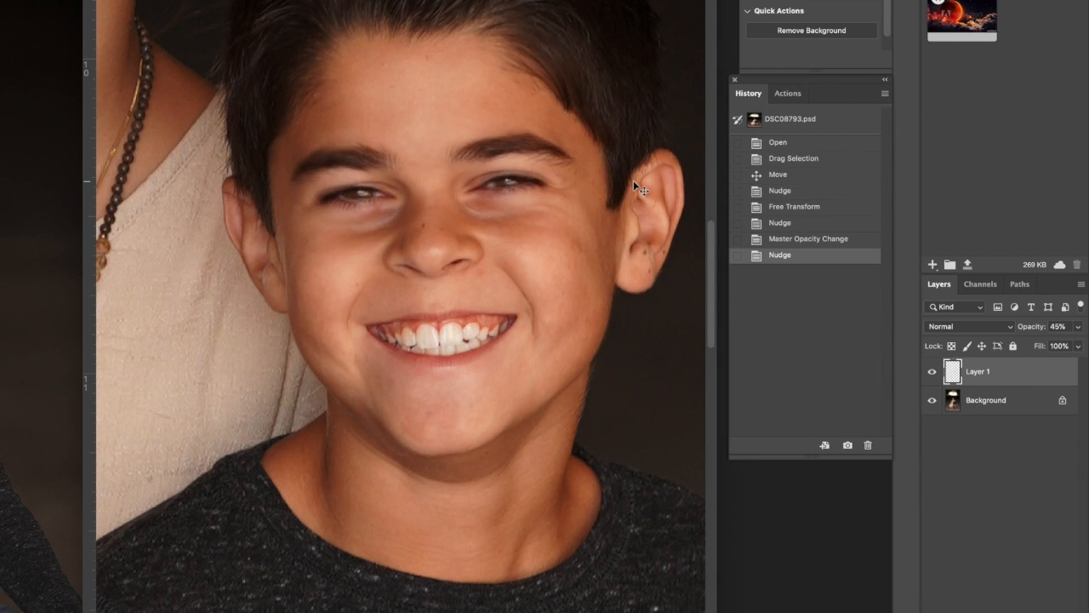
{"action": "key", "text": "Up"}
{"action": "key", "text": "Up"}
{"action": "key", "text": "Up"}
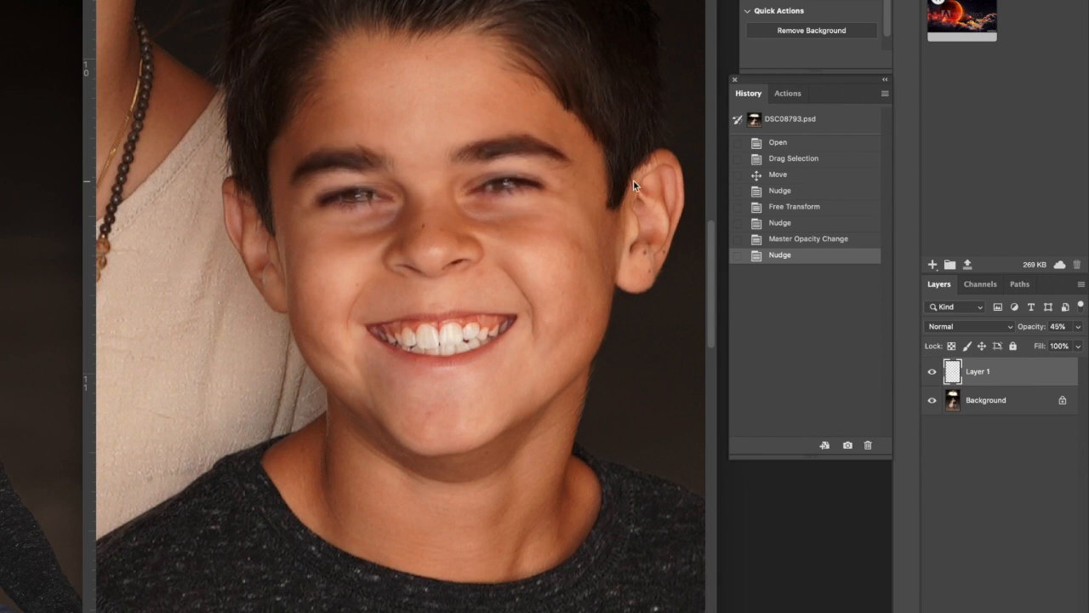
{"action": "key", "text": "Up"}
{"action": "key", "text": "Up"}
{"action": "key", "text": "Up"}
{"action": "key", "text": "Up"}
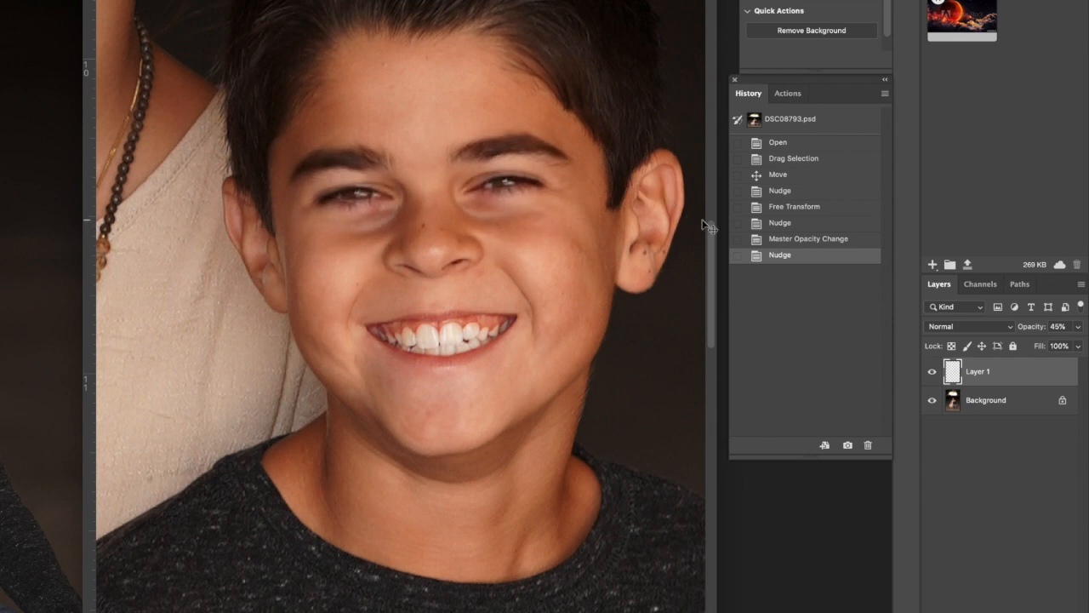
Set Layer 1's opacity back to 100% and compare the boy's face with the layer hidden and shown.
{"action": "left_click_drag", "start_coordinate": [1028, 331], "coordinate": [1079, 330]}
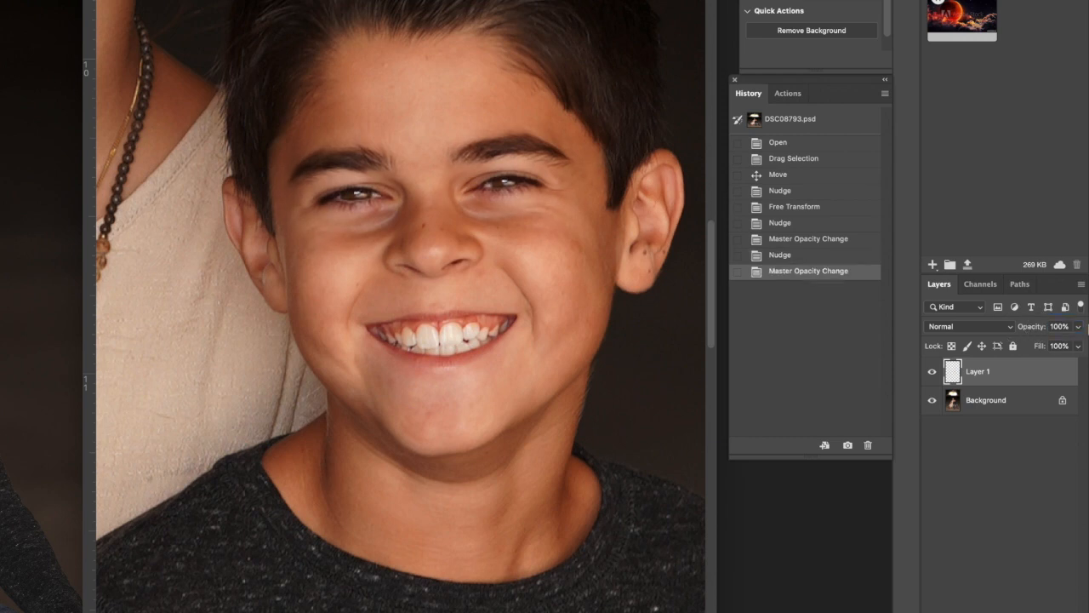
{"action": "left_click", "coordinate": [932, 371]}
{"action": "left_click", "coordinate": [933, 372]}
{"action": "left_click", "coordinate": [933, 372]}
{"action": "left_click", "coordinate": [932, 371]}
{"action": "left_click", "coordinate": [933, 372]}
{"action": "left_click", "coordinate": [933, 372]}
{"action": "left_click", "coordinate": [933, 372]}
{"action": "left_click", "coordinate": [933, 372]}
{"action": "left_click", "coordinate": [932, 371]}
{"action": "left_click", "coordinate": [933, 372]}
{"action": "left_click", "coordinate": [932, 371]}
{"action": "left_click", "coordinate": [932, 372]}
Review the eye swap in the full portrait and close up, comparing it with Layer 1 hidden and shown.
{"action": "key", "text": "ctrl+0"}
{"action": "scroll", "coordinate": [368, 309], "scroll_direction": "up", "scroll_amount": 2}
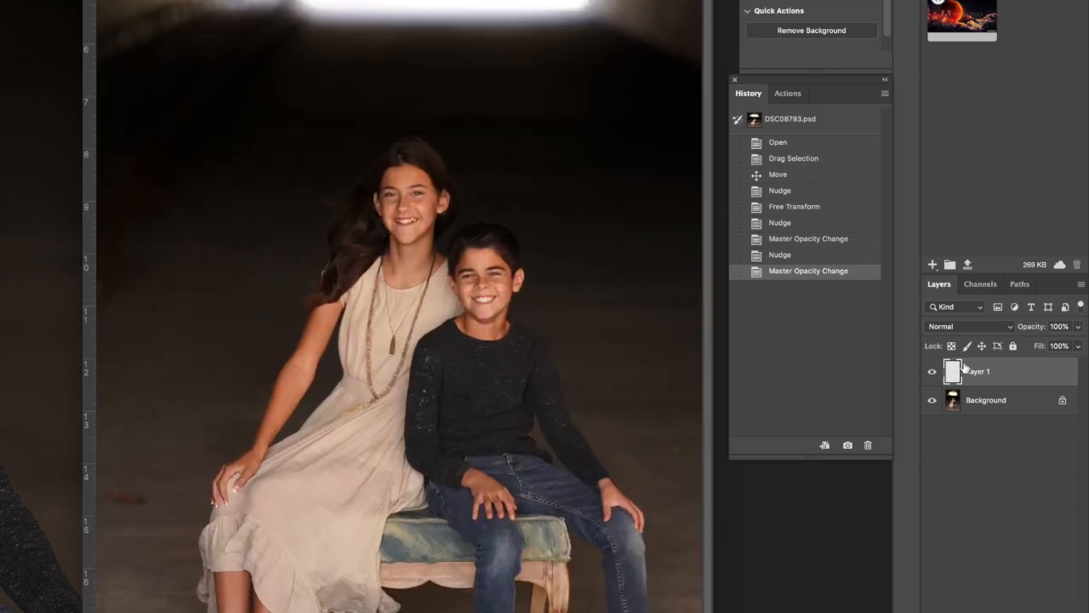
{"action": "left_click", "coordinate": [932, 373]}
{"action": "left_click", "coordinate": [933, 374]}
{"action": "key", "text": "ctrl+plus"}
{"action": "key", "text": "ctrl+plus"}
{"action": "key", "text": "ctrl+plus"}
{"action": "left_click_drag", "start_coordinate": [595, 351], "coordinate": [119, 324]}
{"action": "left_click", "coordinate": [933, 375]}
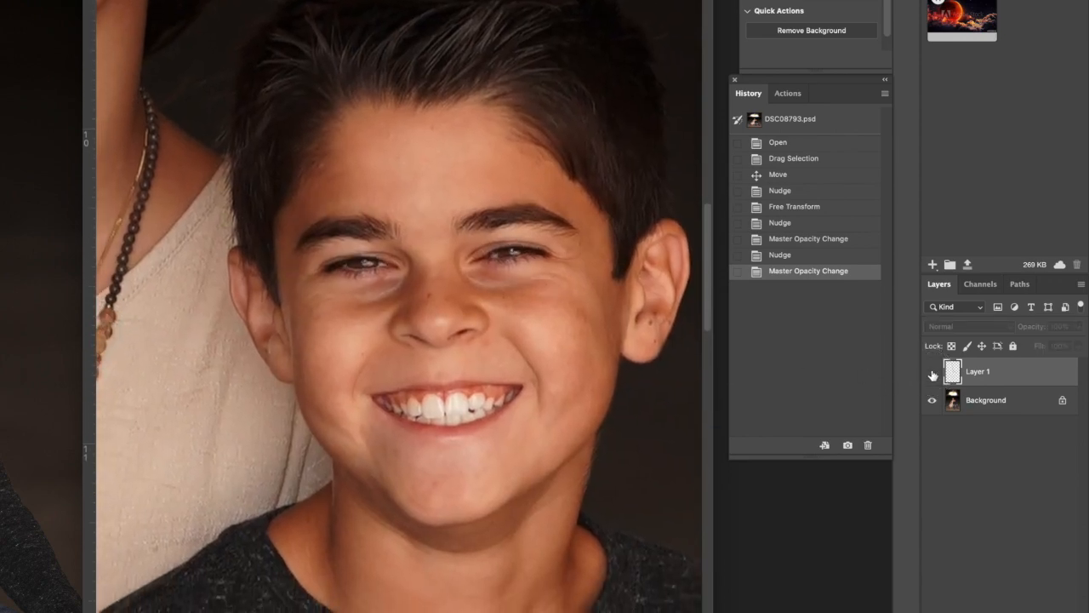
{"action": "left_click", "coordinate": [932, 374]}
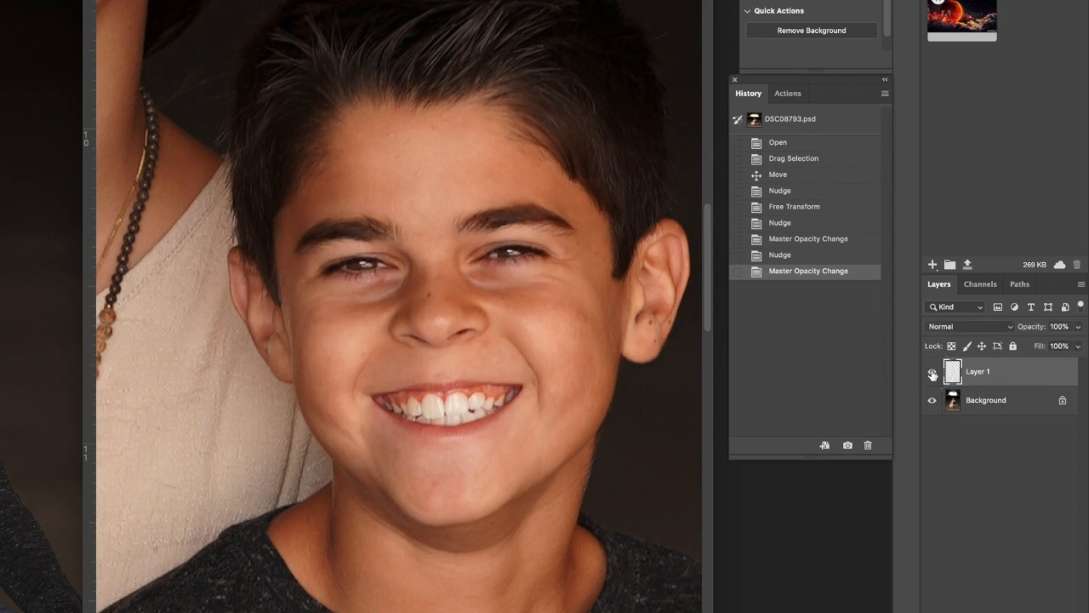
{"action": "key", "text": "ctrl+minus"}
{"action": "key", "text": "ctrl+minus"}
{"action": "key", "text": "ctrl+minus"}
{"action": "key", "text": "ctrl+plus"}
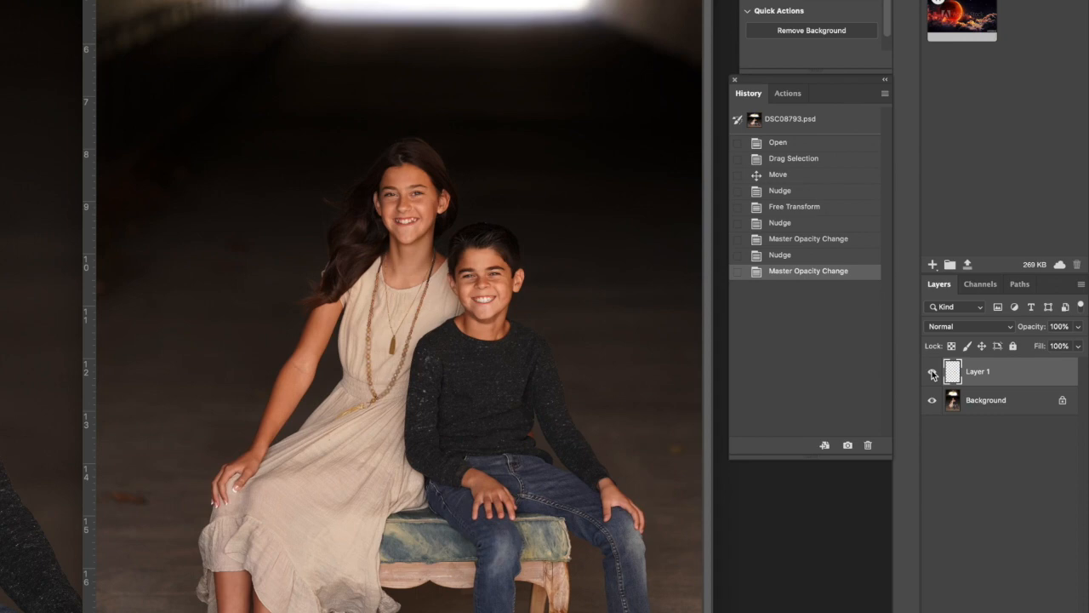